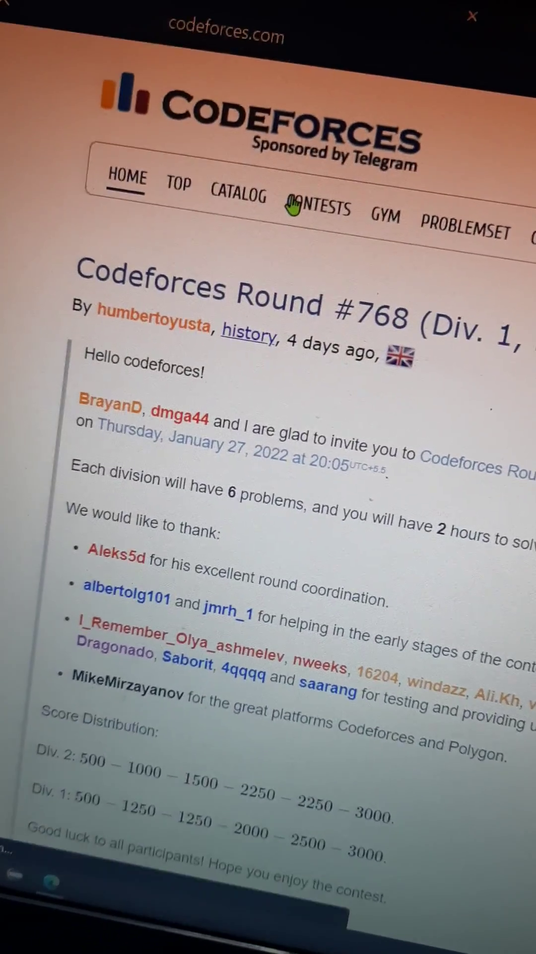
Open the Codeforces contests listing to reach Round #768 (Div. 1 and Div. 2).
click(293, 205)
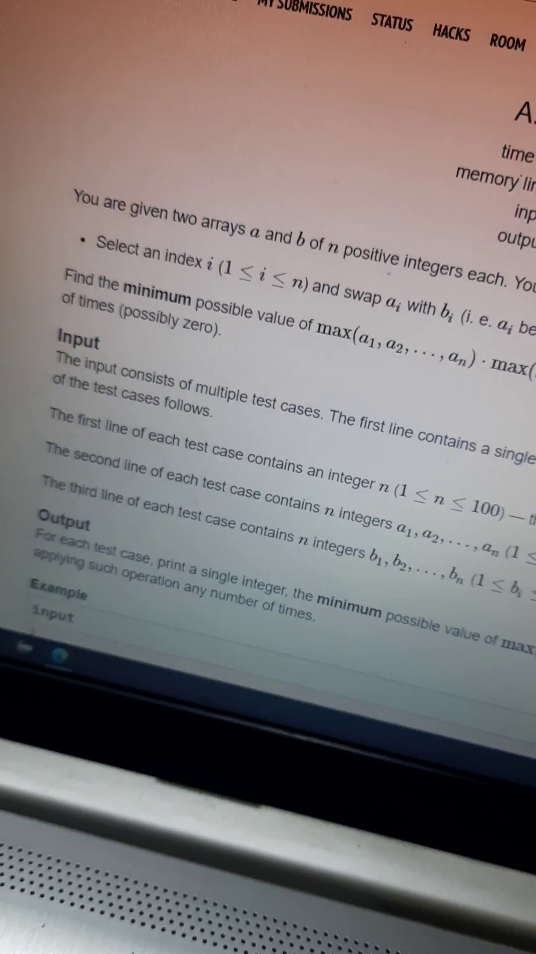
scroll(268, 373, down, 3)
scroll(268, 372, down, 3)
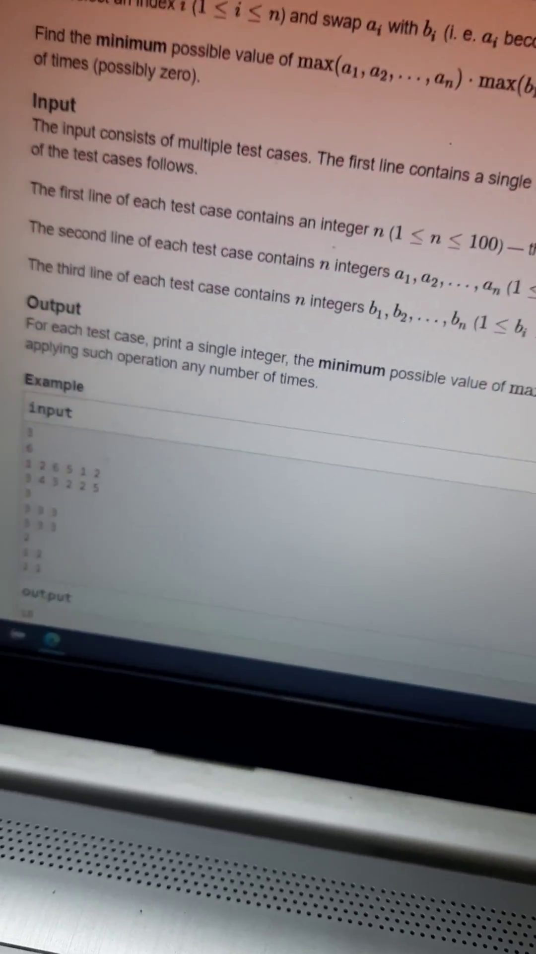
scroll(268, 373, up, 3)
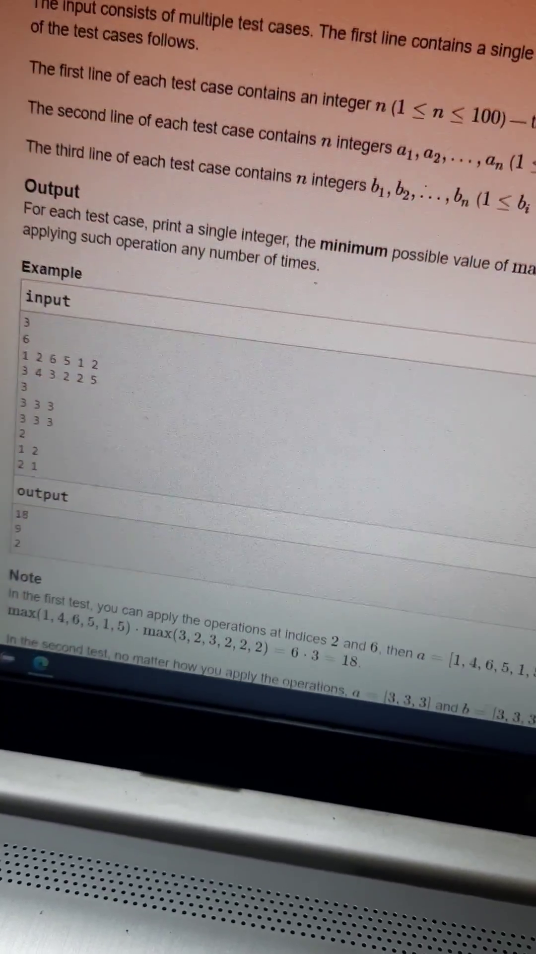
scroll(268, 373, up, 3)
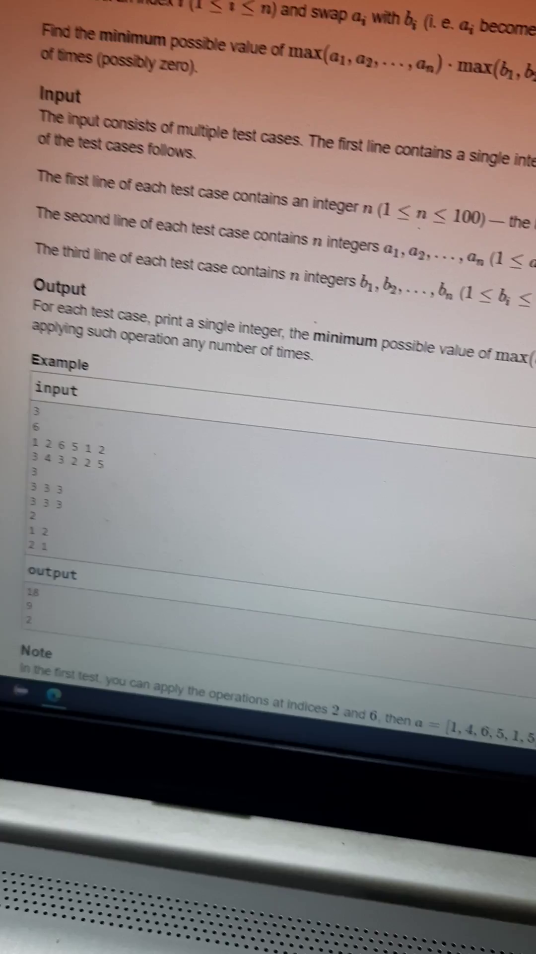